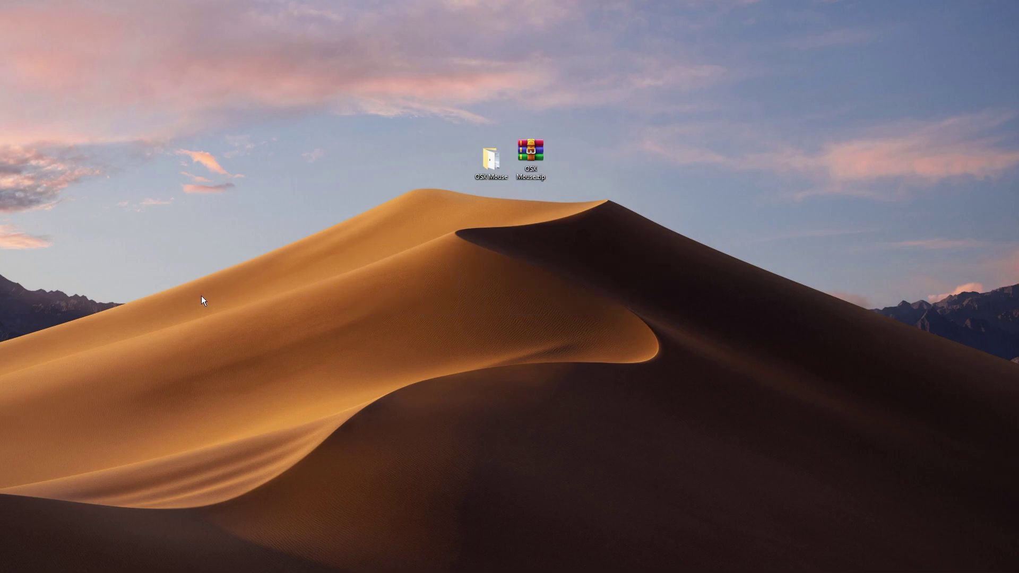
- Load the pasted Google Drive link, download OSX Mouse.zip, and minimise Chrome
right_click(210, 323)
click(266, 313)
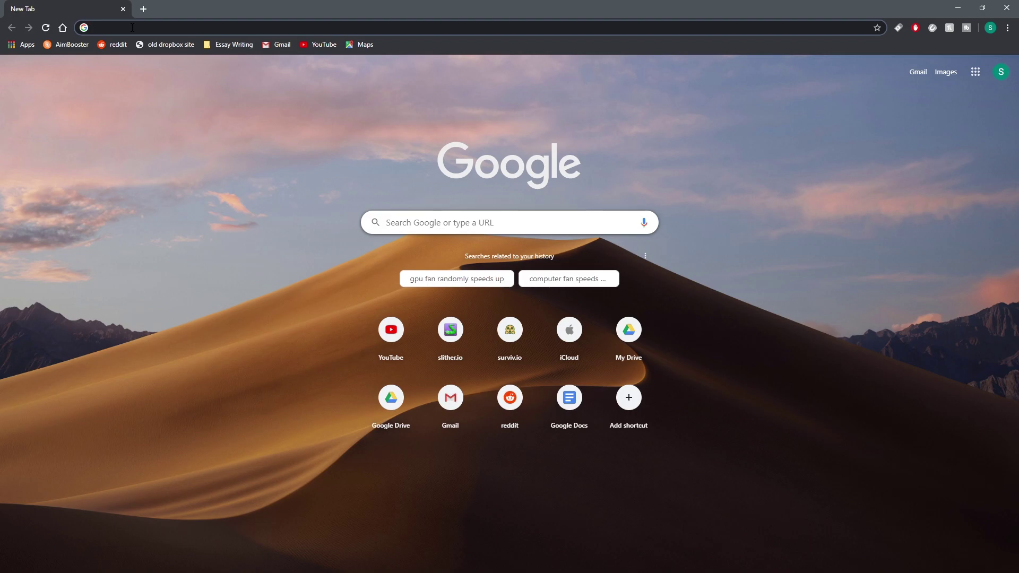
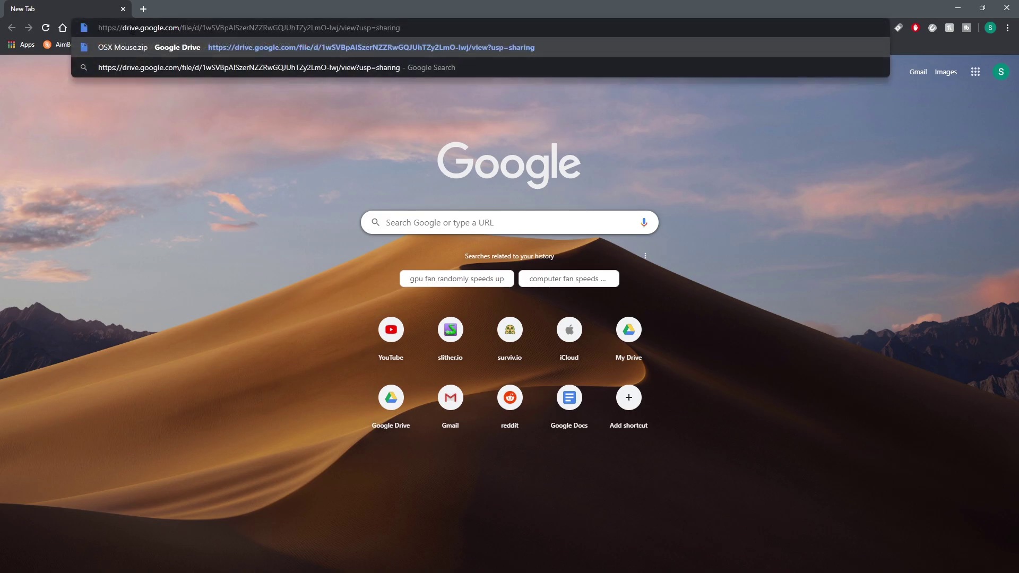
key(Return)
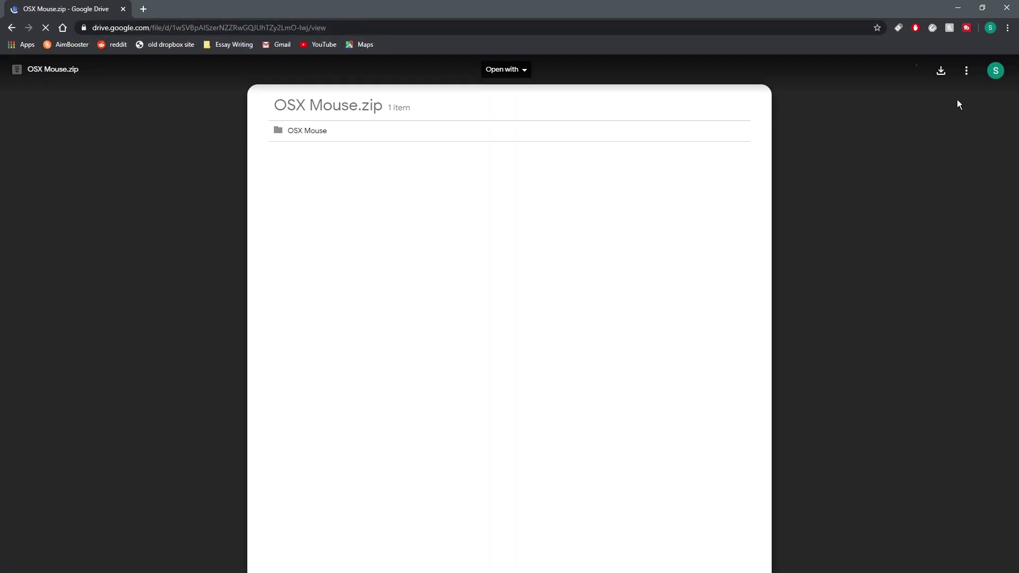
click(942, 79)
click(958, 9)
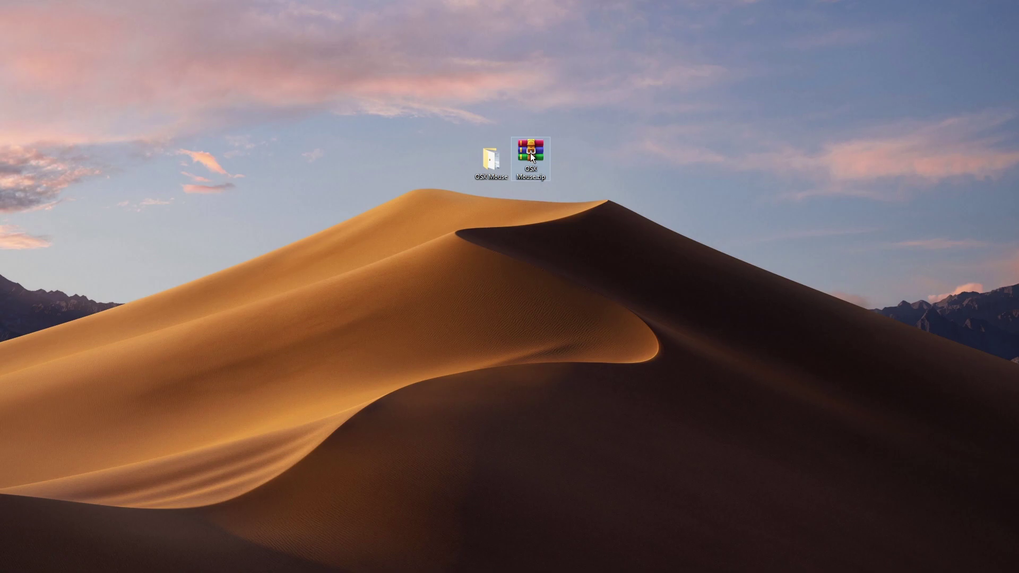
- Extract OSX Mouse.zip into the same folder with Extract Here
right_click(530, 153)
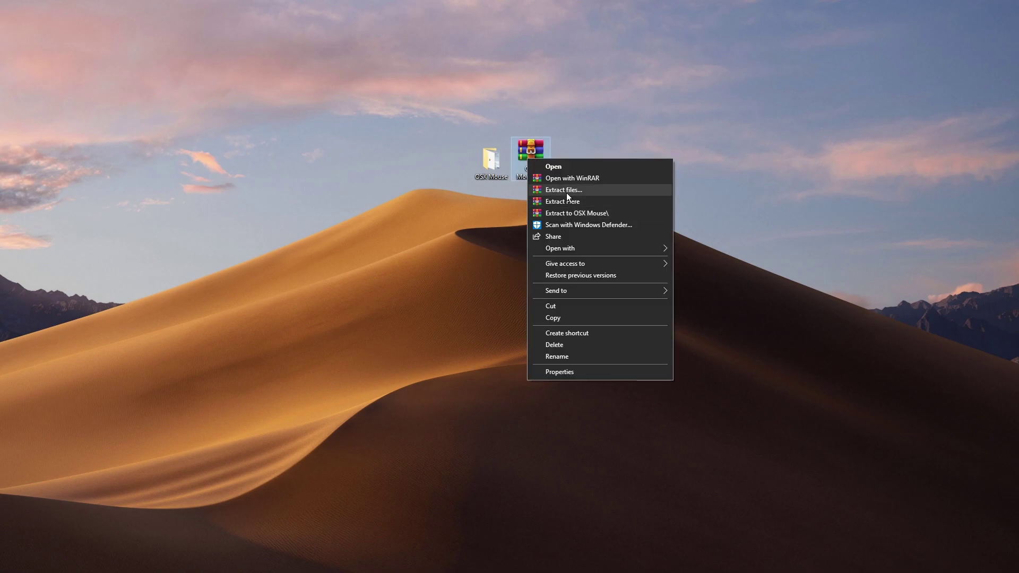
click(573, 203)
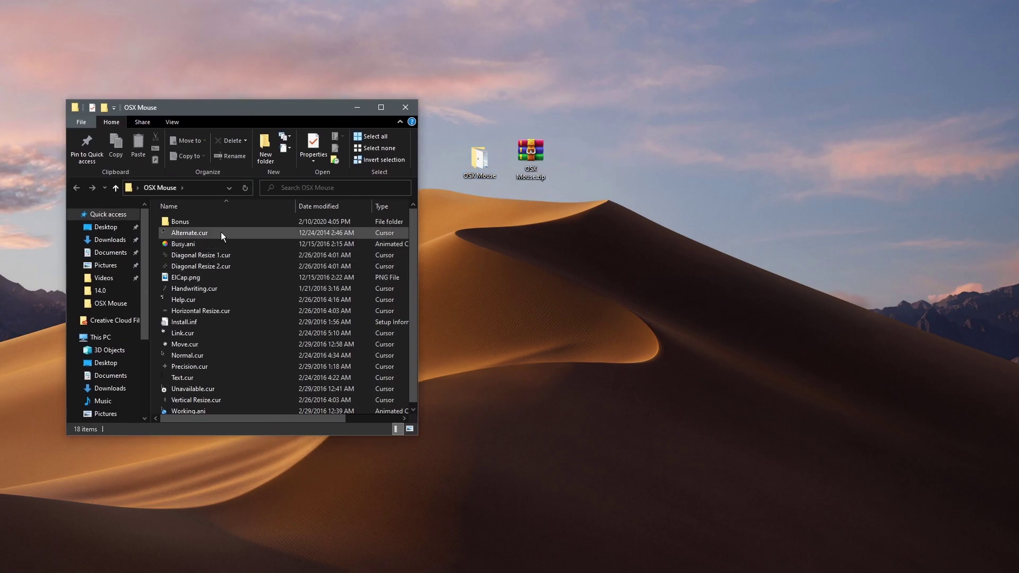
scroll(198, 378, down, 1)
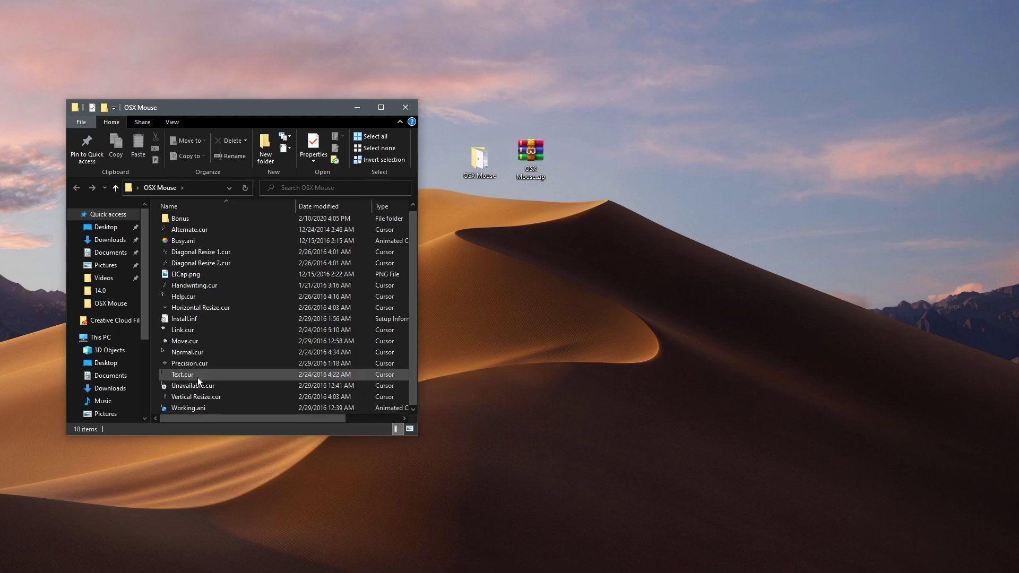
- Check the options for Install.inf without installing, then return from Bonus to the OSX Mouse folder
click(194, 319)
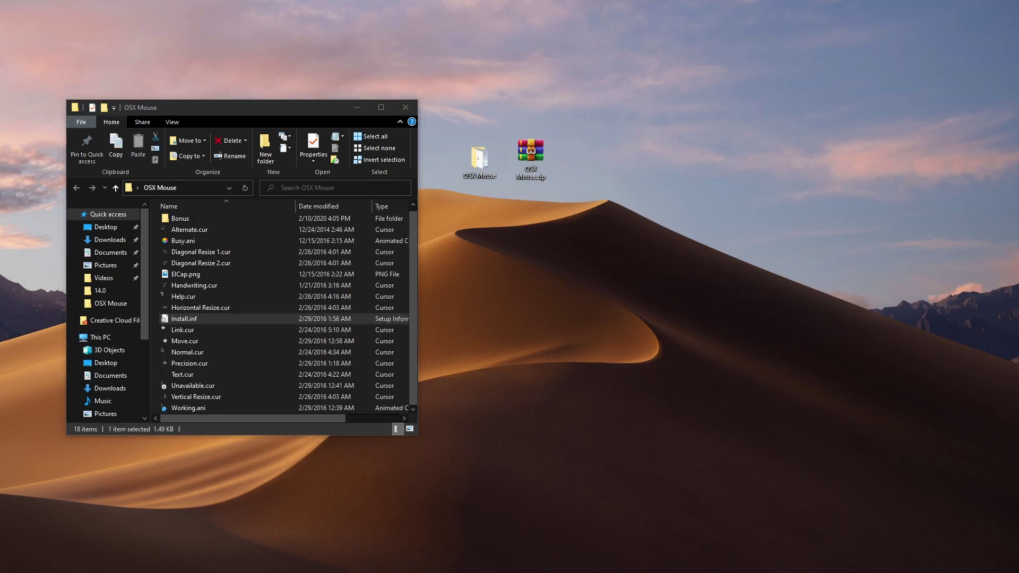
right_click(184, 320)
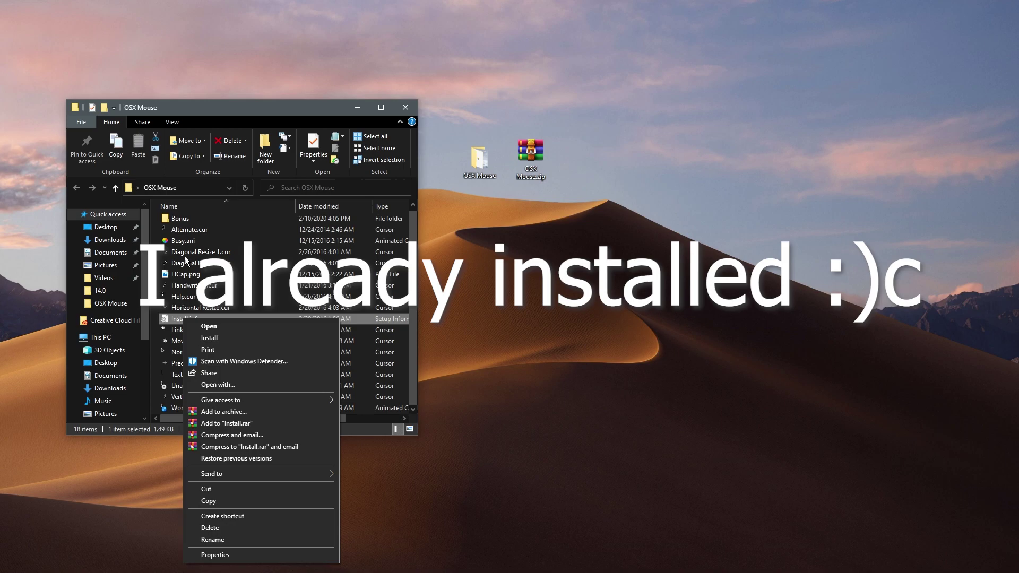
click(265, 251)
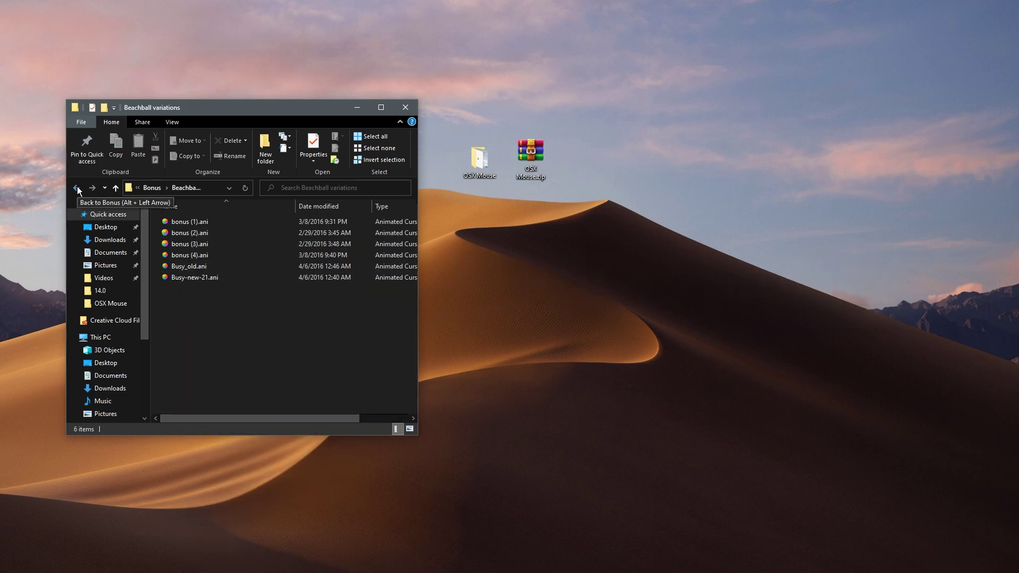
click(77, 188)
click(77, 188)
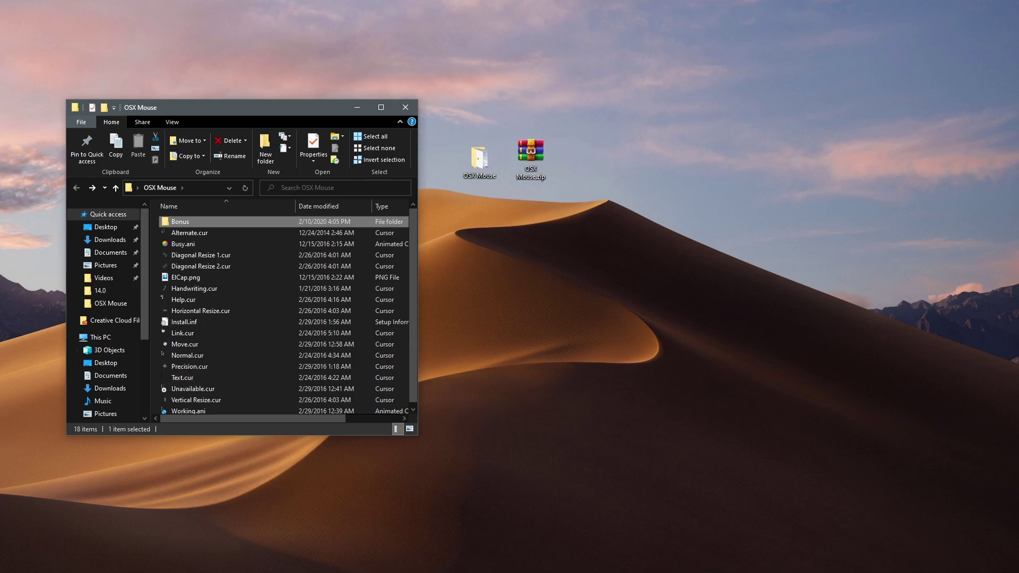
- Search Windows Settings for 'mouse' and go to the Devices > Mouse page
key(super+i)
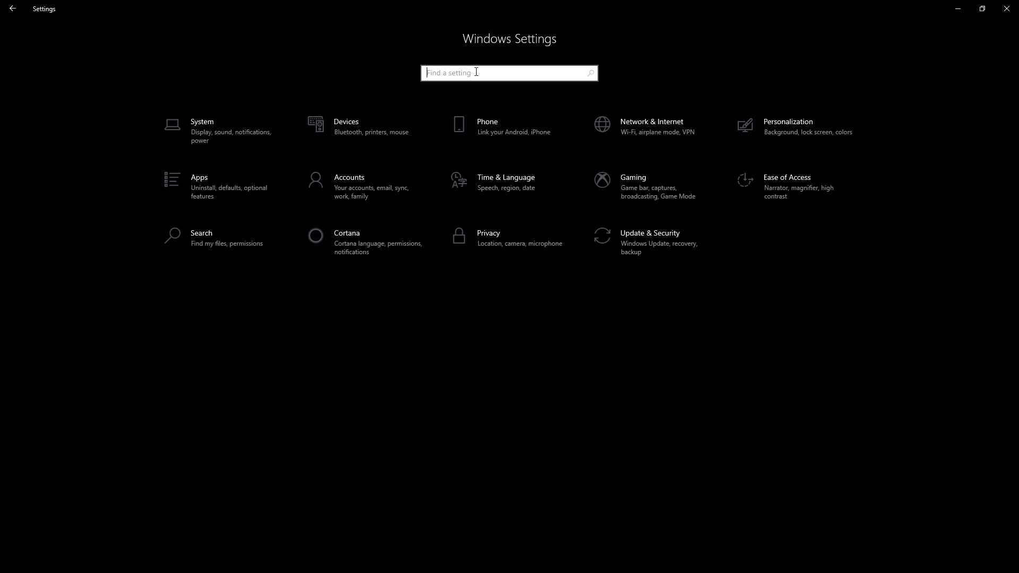
text(mouse)
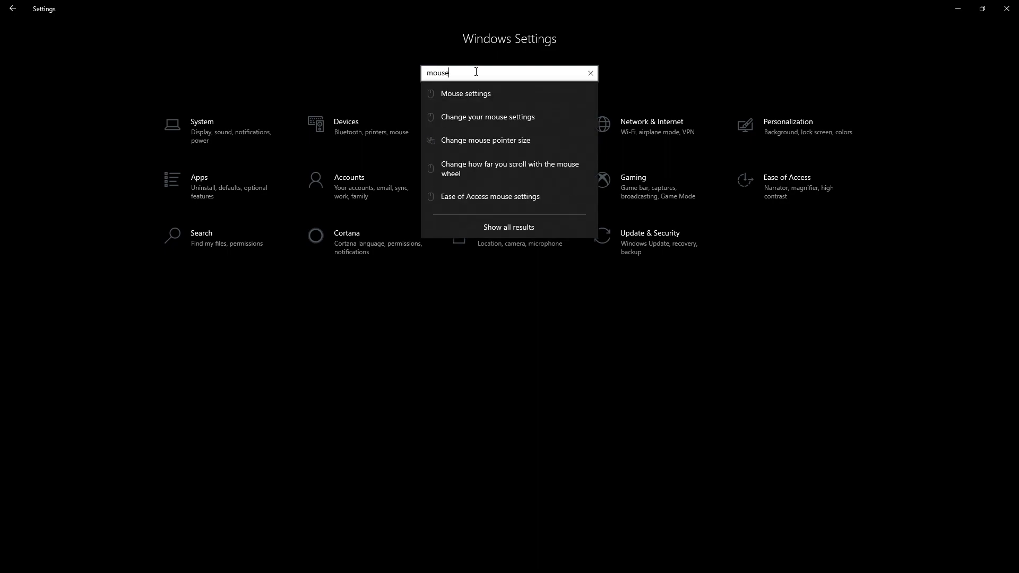
click(497, 98)
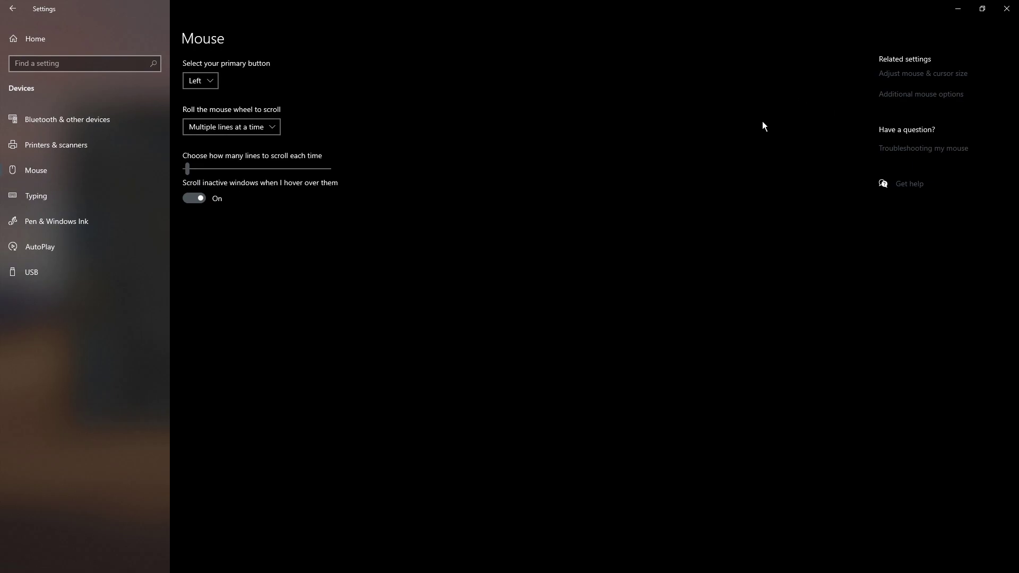
- From additional mouse options, select the El Capitan scheme on the Pointers tab
click(898, 98)
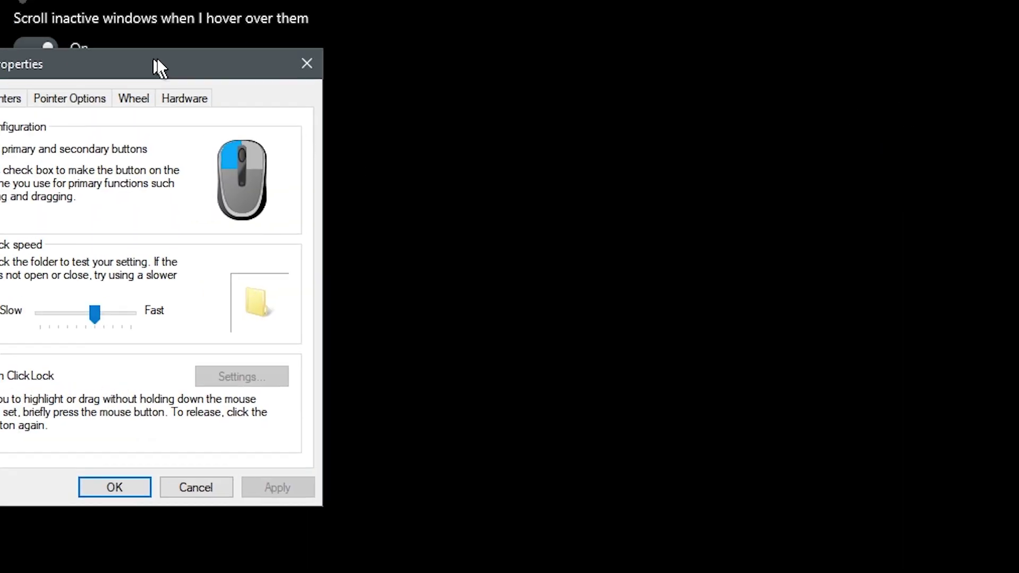
drag(157, 59, 541, 61)
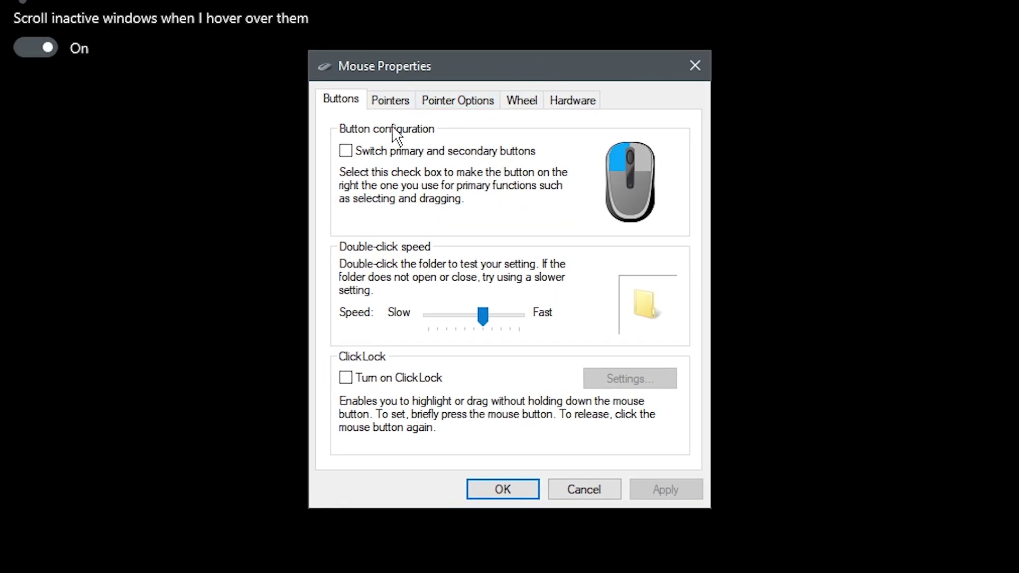
click(392, 99)
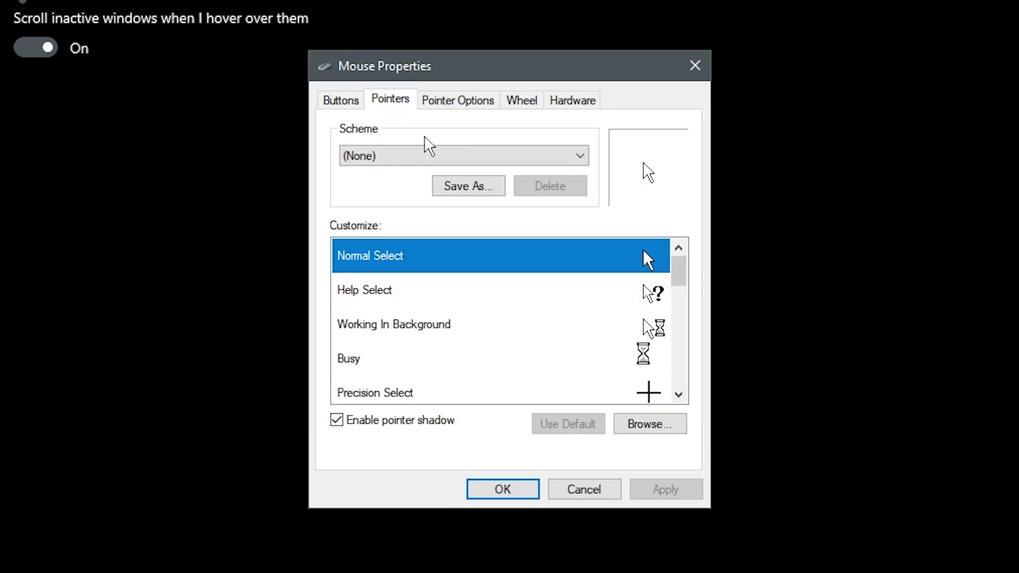
click(375, 159)
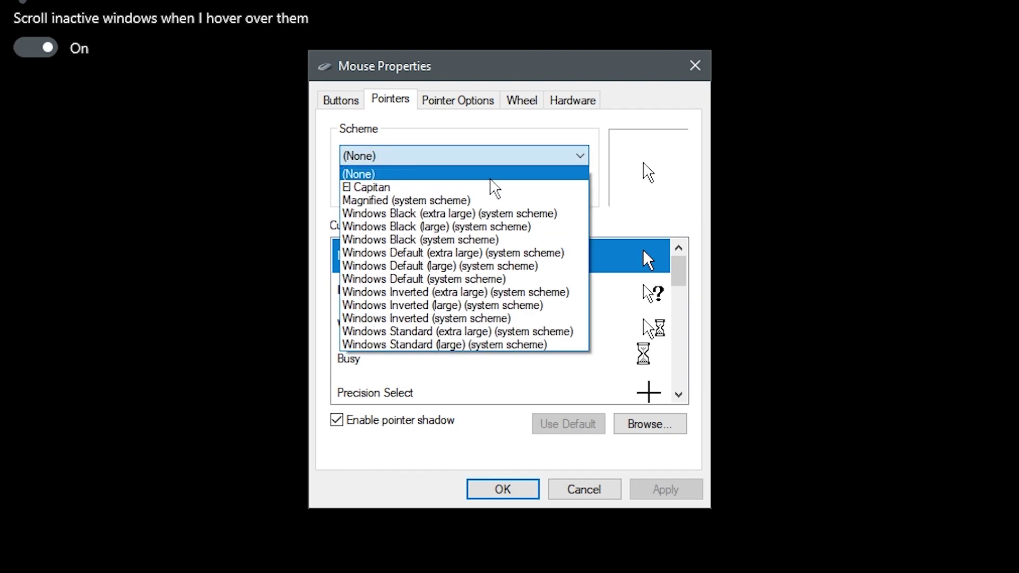
click(446, 166)
click(335, 419)
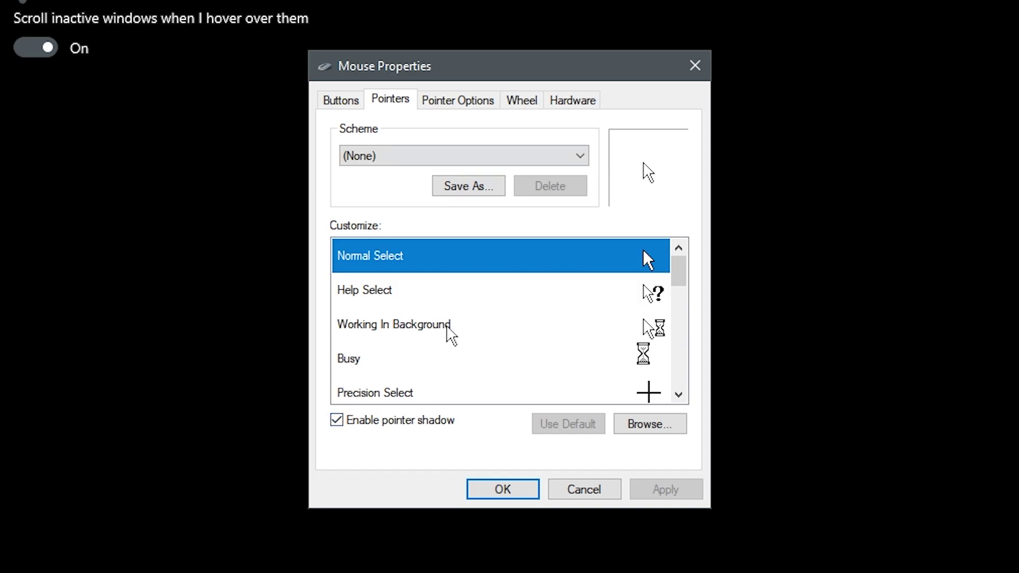
click(367, 159)
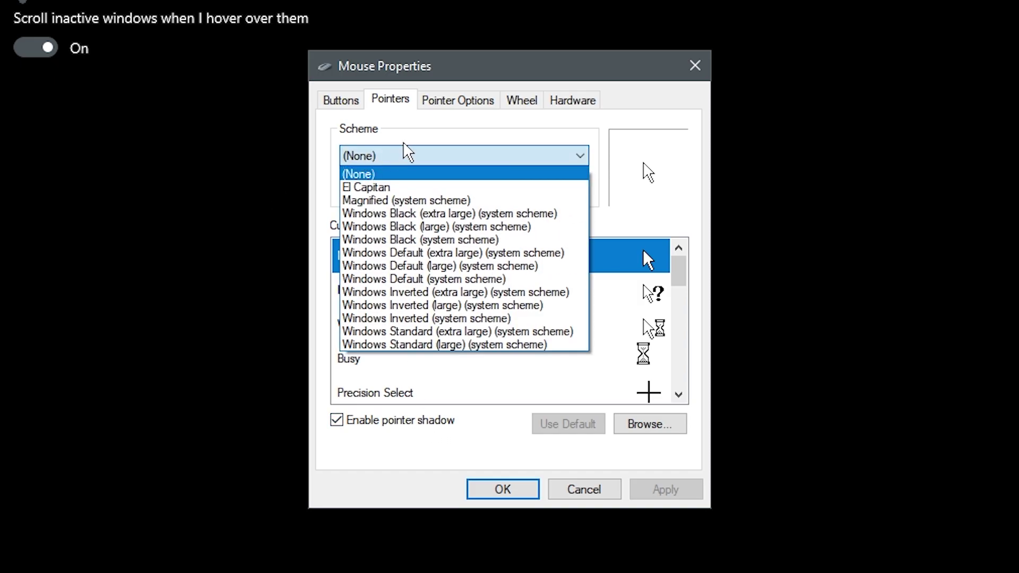
click(384, 190)
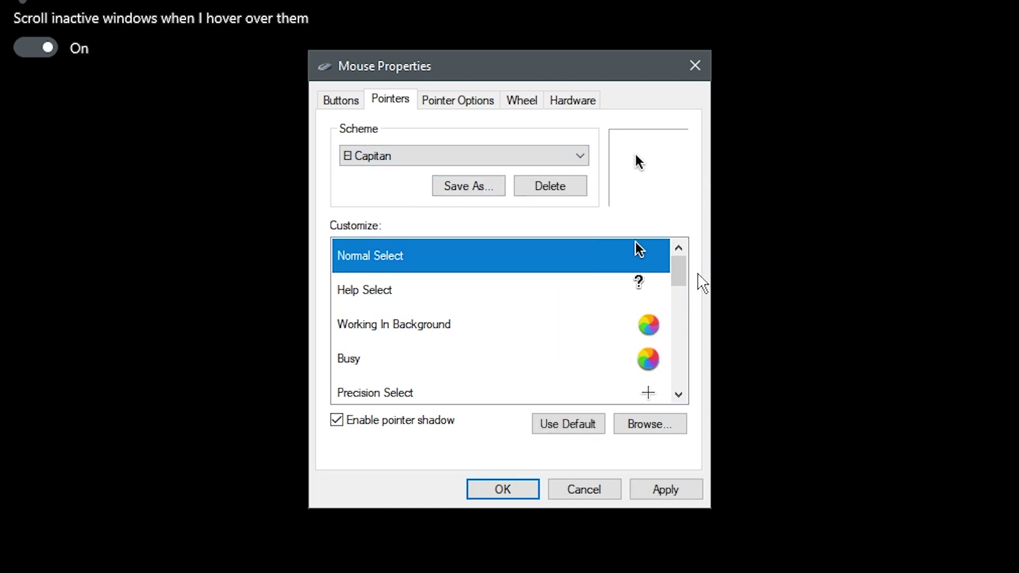
- Browse the El Capitan cursor folder for the Working In Background pointer, then apply the scheme
drag(683, 278, 689, 229)
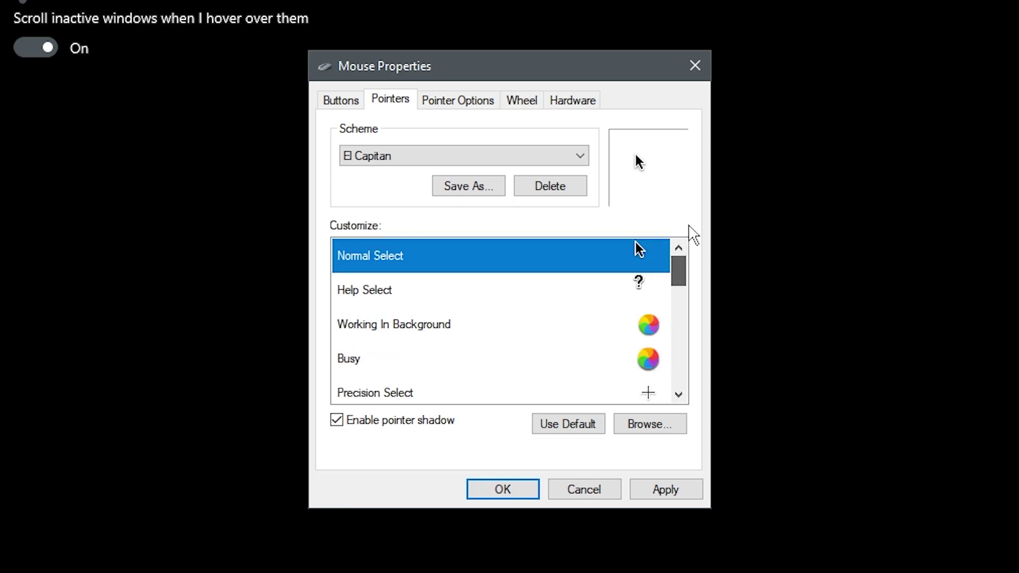
click(350, 326)
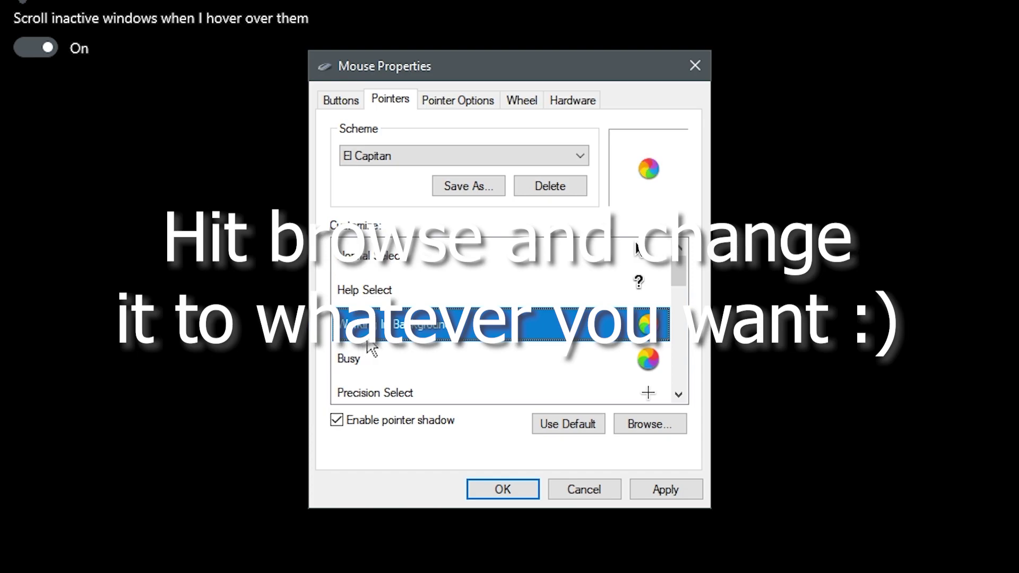
click(641, 428)
scroll(499, 297, down, 3)
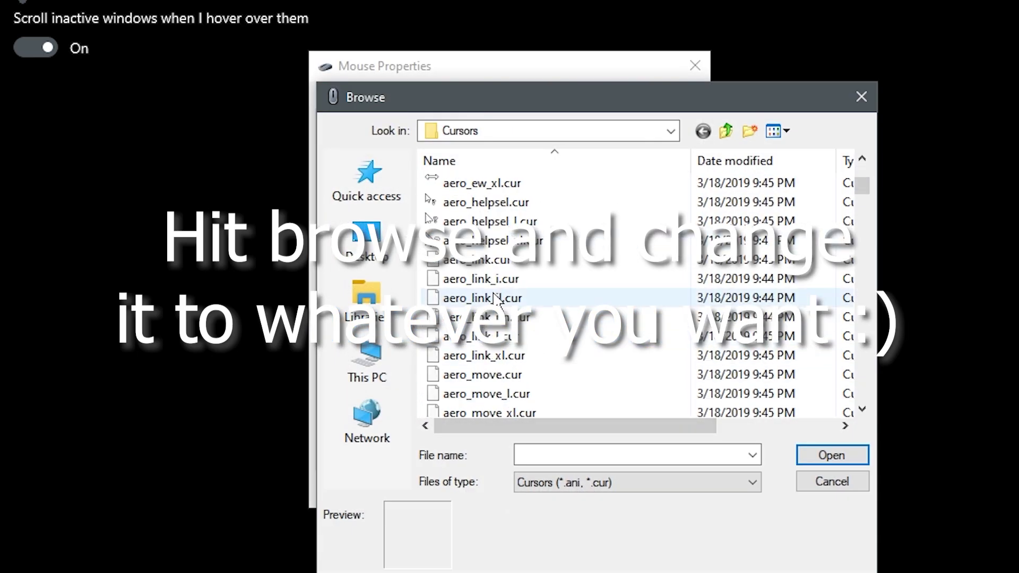
scroll(496, 300, up, 5)
double_click(467, 182)
scroll(522, 244, down, 1)
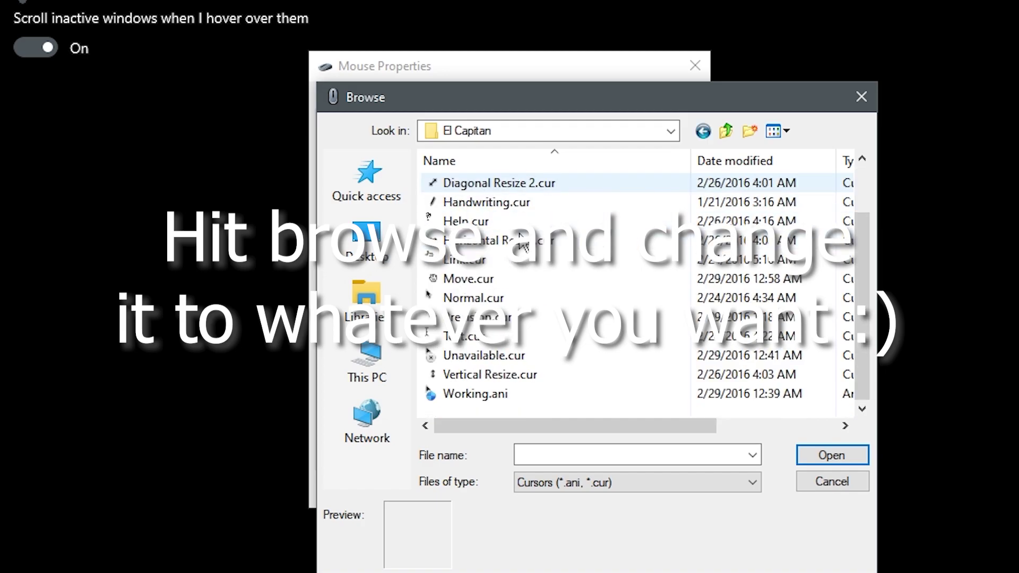
scroll(509, 228, up, 1)
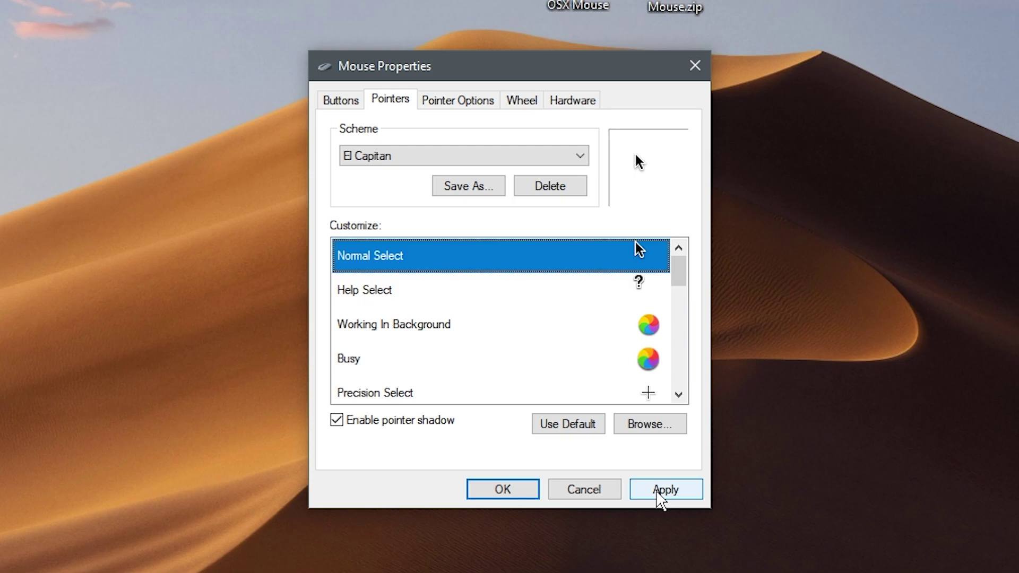
click(658, 494)
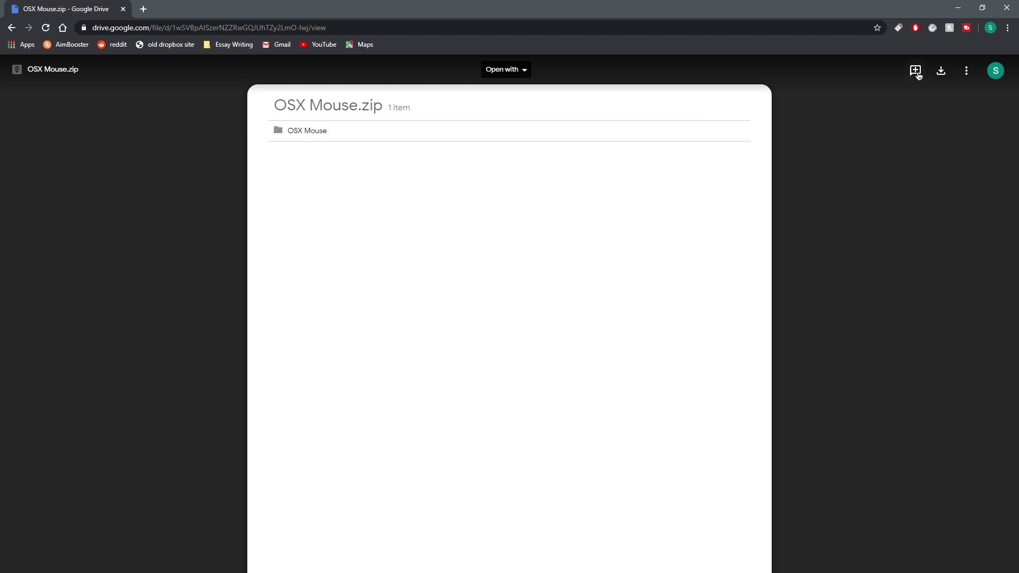
- Restore Chrome to a smaller window, resize it by its edges, then minimise it
click(982, 8)
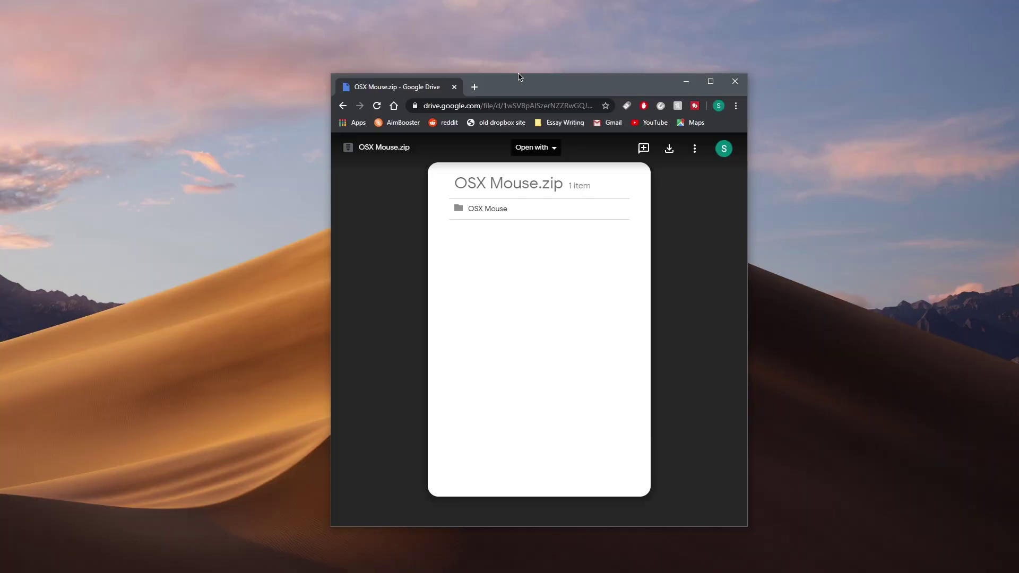
drag(519, 69, 521, 202)
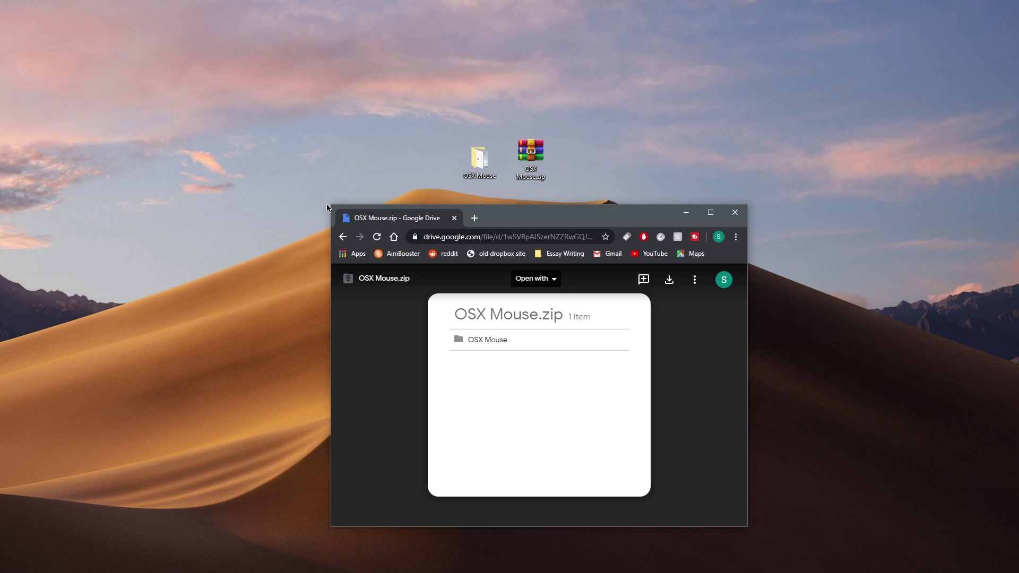
drag(328, 201, 247, 119)
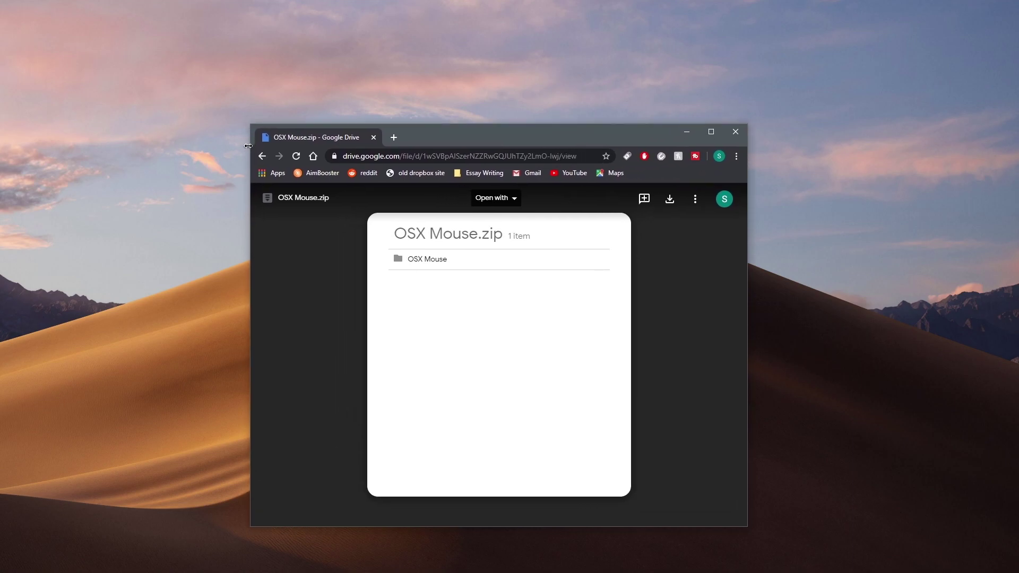
mouse_move(248, 154)
mouse_down()
mouse_move(405, 155)
mouse_move(117, 151)
mouse_move(251, 154)
mouse_up()
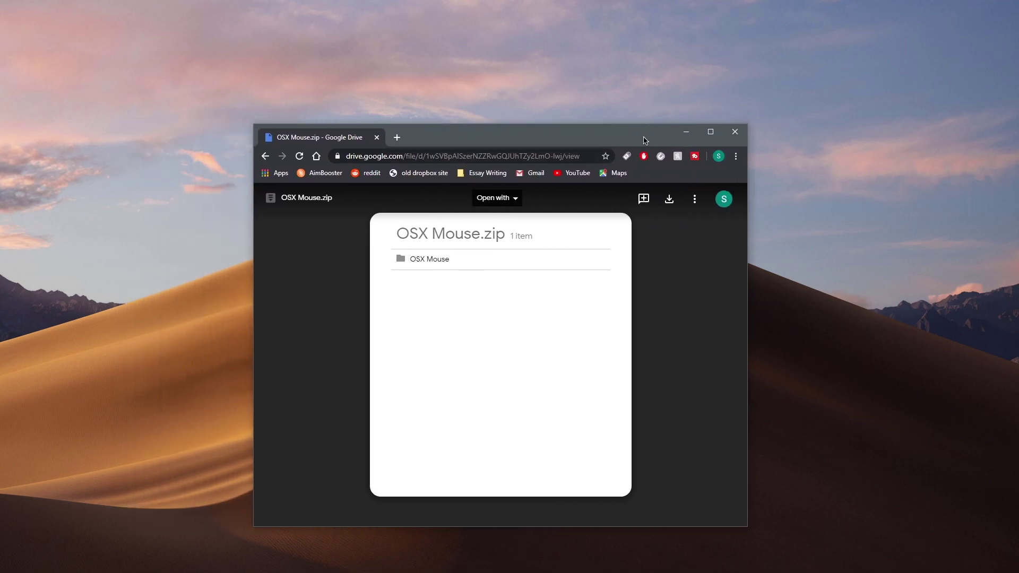
drag(642, 141, 536, 147)
click(579, 140)
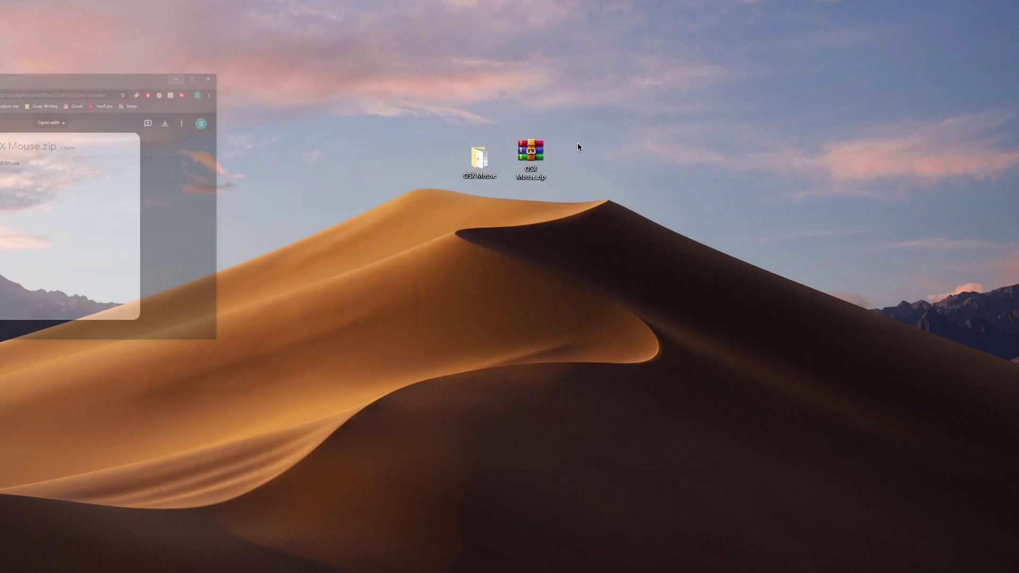